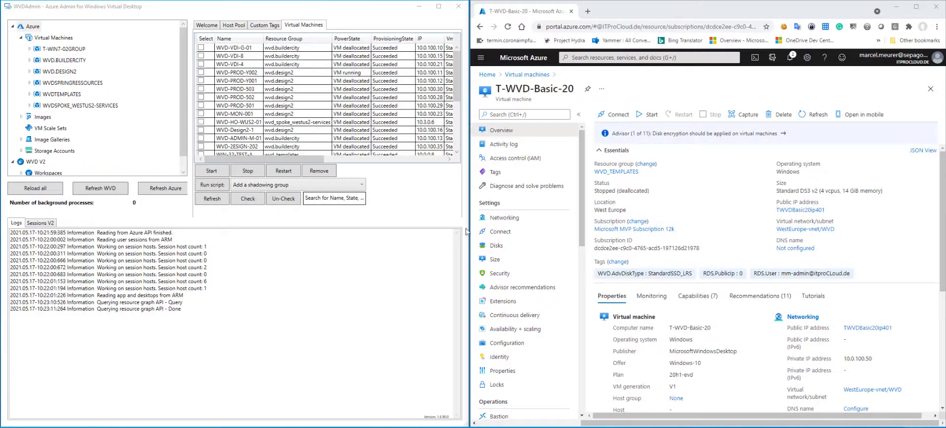
Step: Look up the OS disk size of the T-WVD-Basic-20 virtual machine in the Azure portal
{"action": "left_click", "coordinate": [497, 246]}
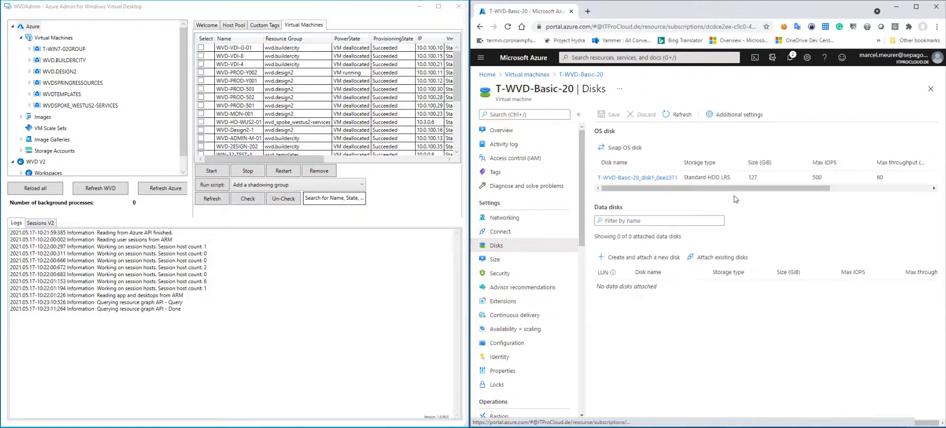
{"action": "left_click_drag", "start_coordinate": [747, 180], "coordinate": [757, 178]}
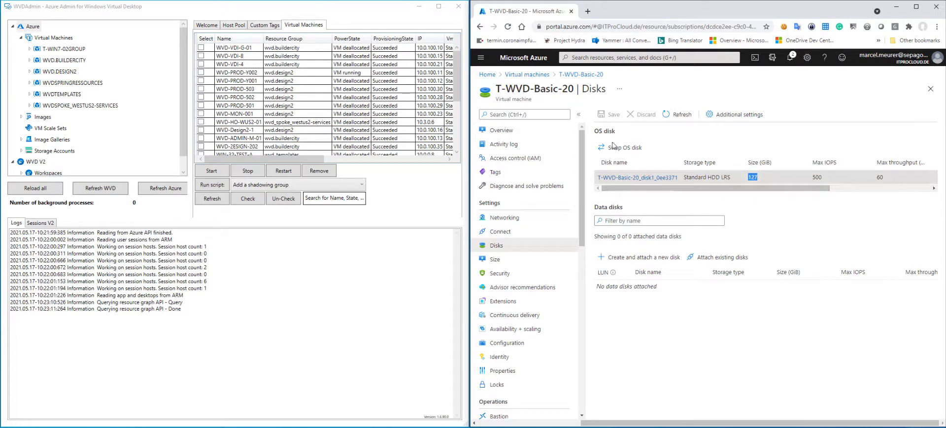
Step: In WVDAdmin, shrink the OS disk of T-WVD-Basic-20 in WVDTEMPLATES to 64 GByte, and refresh its disk list in the Azure portal
{"action": "left_click", "coordinate": [30, 94]}
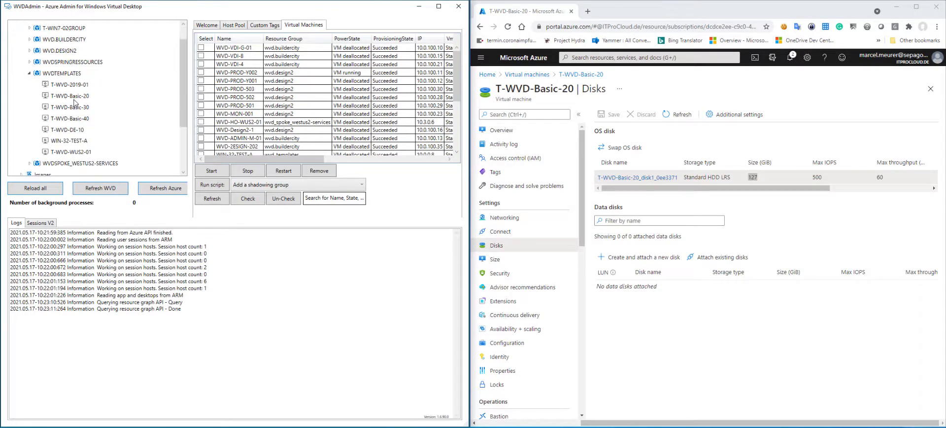
{"action": "left_click", "coordinate": [76, 98]}
{"action": "right_click", "coordinate": [76, 99]}
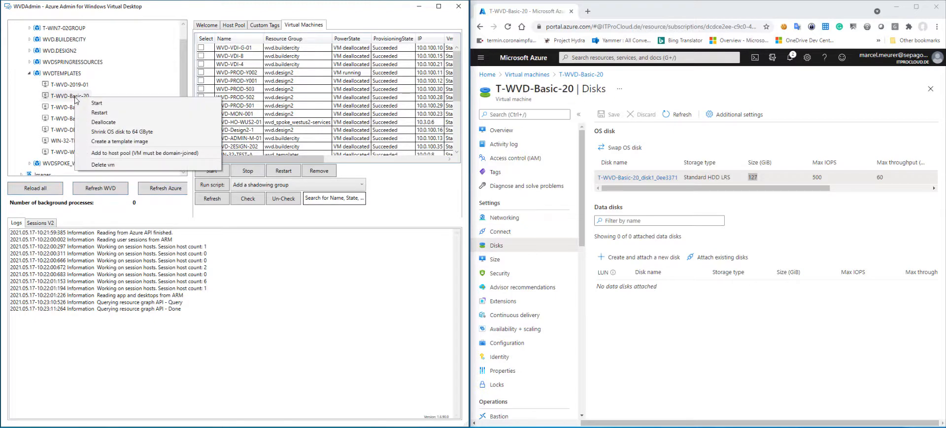
{"action": "left_click", "coordinate": [106, 132]}
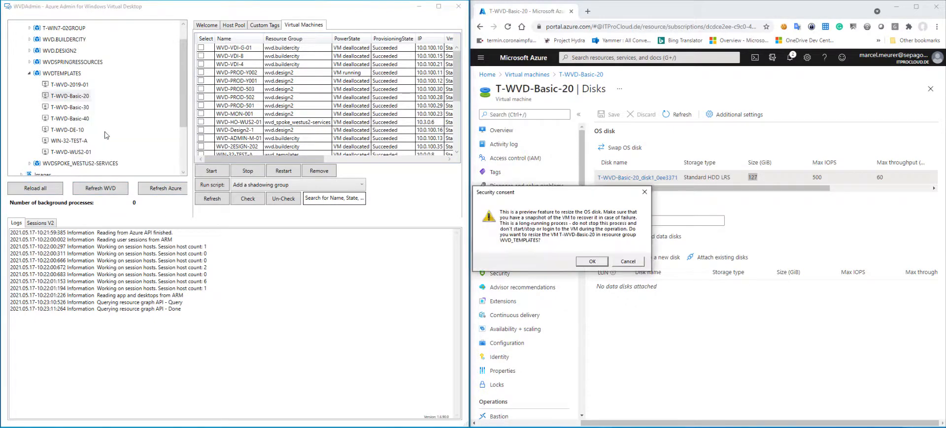
{"action": "left_click", "coordinate": [593, 261]}
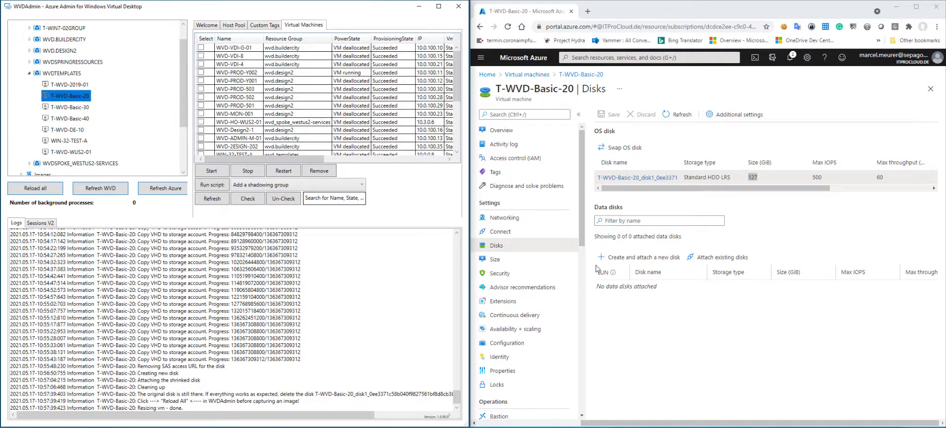
{"action": "left_click", "coordinate": [676, 116]}
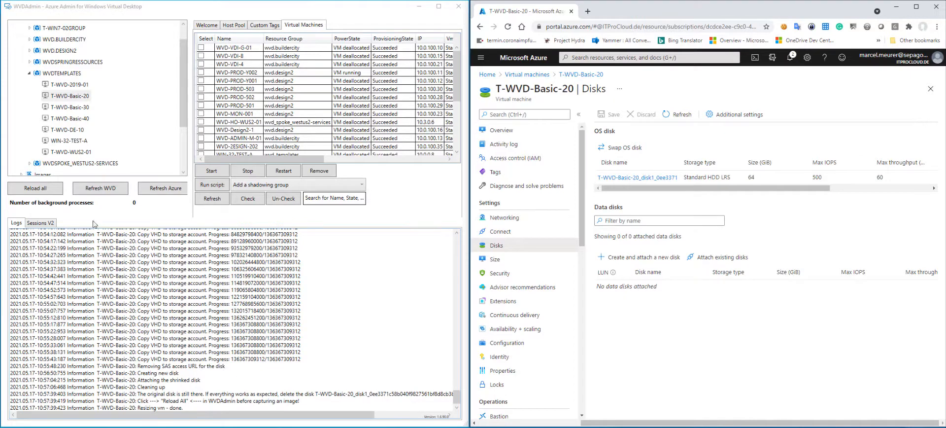
Step: Reload all data in WVDAdmin and capture template image T-WVD-10EN-SMALL-AA from T-WVD-Basic-20 into resource group WVD_Templates
{"action": "left_click", "coordinate": [47, 191]}
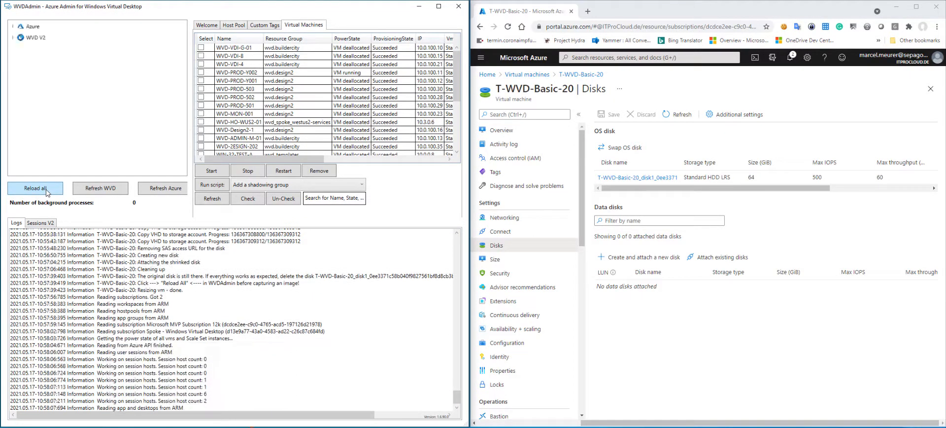
{"action": "left_click", "coordinate": [72, 97]}
{"action": "right_click", "coordinate": [71, 96]}
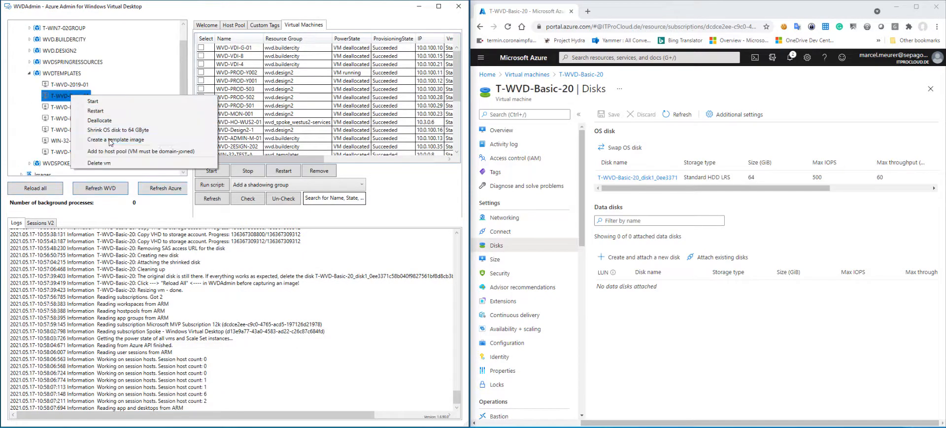
{"action": "left_click", "coordinate": [103, 112]}
{"action": "type", "text": "ALL-AA"}
{"action": "left_click", "coordinate": [380, 56]}
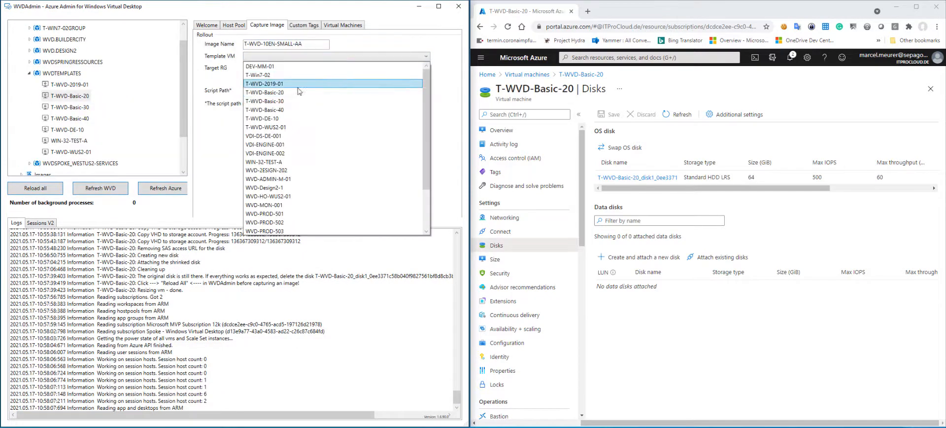
{"action": "left_click", "coordinate": [296, 94]}
{"action": "left_click", "coordinate": [335, 68]}
{"action": "left_click", "coordinate": [276, 88]}
{"action": "left_click", "coordinate": [407, 195]}
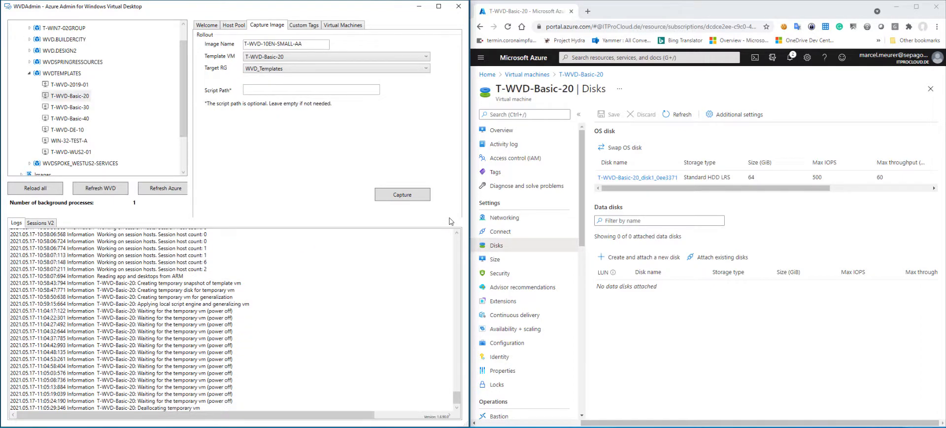
Step: Begin a session host rollout from the T-WVD-10EN-SMALL-AA image with the VM name WVD-CAN-S##
{"action": "scroll", "coordinate": [97, 147], "scroll_direction": "down", "scroll_amount": 5}
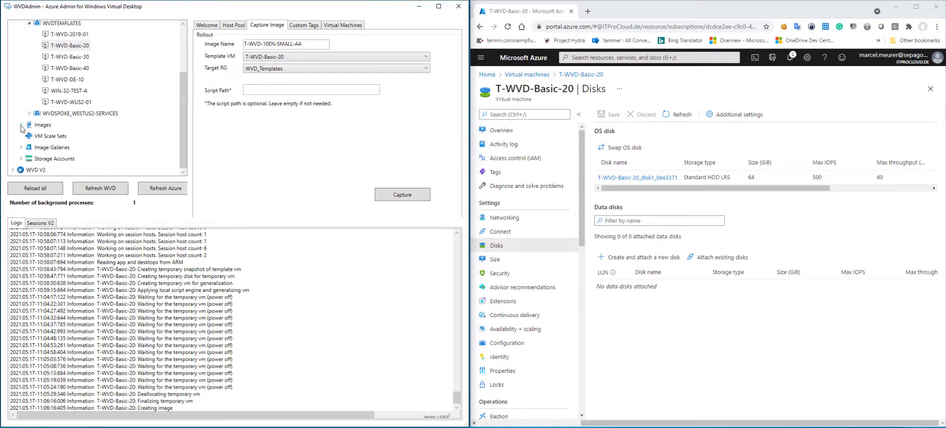
{"action": "right_click", "coordinate": [104, 134]}
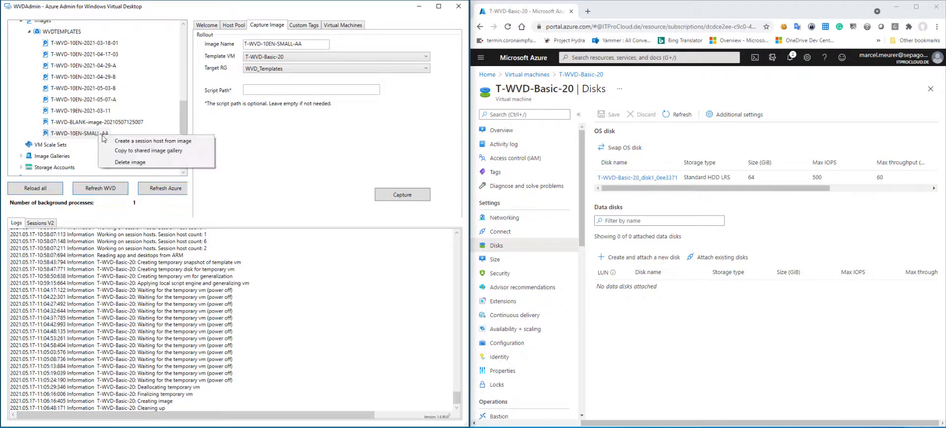
{"action": "left_click", "coordinate": [126, 140]}
{"action": "double_click", "coordinate": [270, 44]}
{"action": "type", "text": "CAN"}
{"action": "left_click", "coordinate": [284, 58]}
{"action": "left_click", "coordinate": [283, 138]}
Step: Set the rollout's host pool to Canada, subnet to WestEurope-vnet/WVD and resource group to WVD.Design2
{"action": "left_click", "coordinate": [282, 71]}
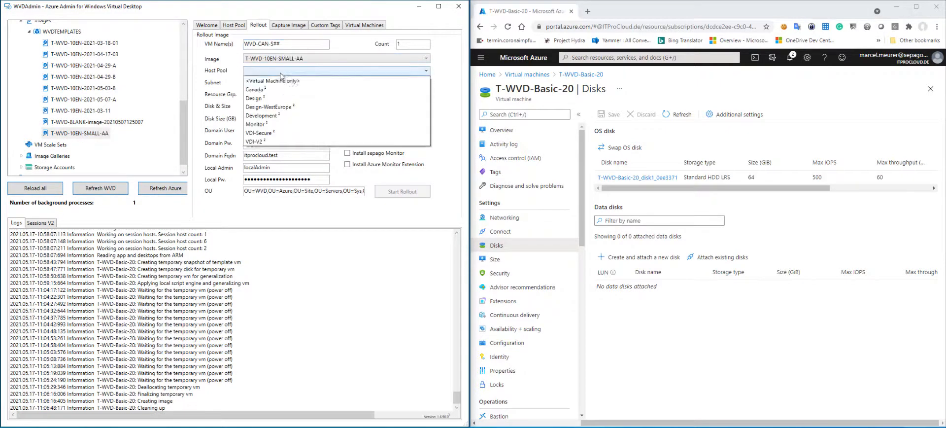
{"action": "left_click", "coordinate": [281, 90]}
{"action": "left_click", "coordinate": [281, 83]}
{"action": "left_click", "coordinate": [280, 102]}
{"action": "left_click", "coordinate": [280, 96]}
{"action": "left_click", "coordinate": [279, 122]}
Step: Set the rollout's disk type to Ephemeral and the VM size to D4ds_v4
{"action": "left_click", "coordinate": [280, 107]}
{"action": "left_click", "coordinate": [276, 142]}
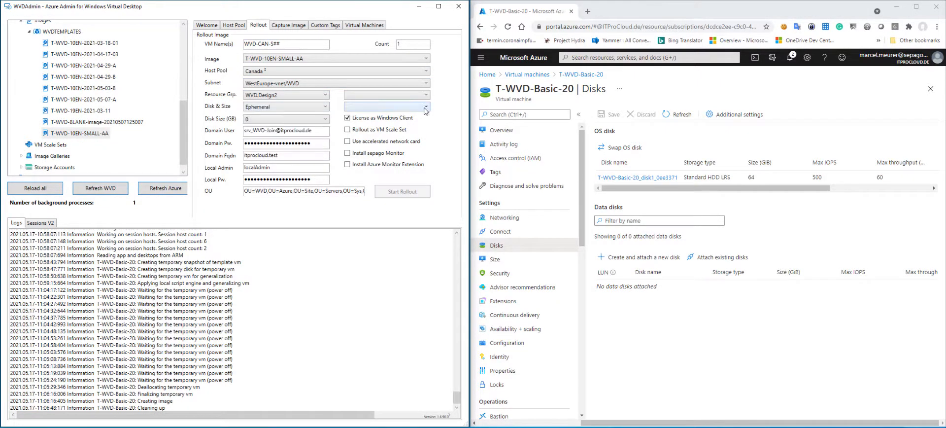
{"action": "left_click", "coordinate": [426, 107]}
{"action": "left_click_drag", "start_coordinate": [426, 126], "coordinate": [426, 174]}
{"action": "left_click", "coordinate": [360, 180]}
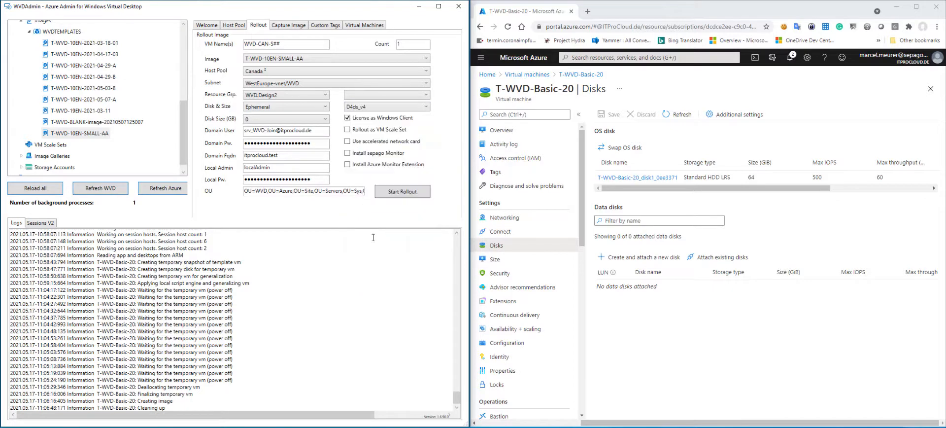
Step: Set the session host count to 3 and start the rollout
{"action": "double_click", "coordinate": [398, 44]}
{"action": "type", "text": "3"}
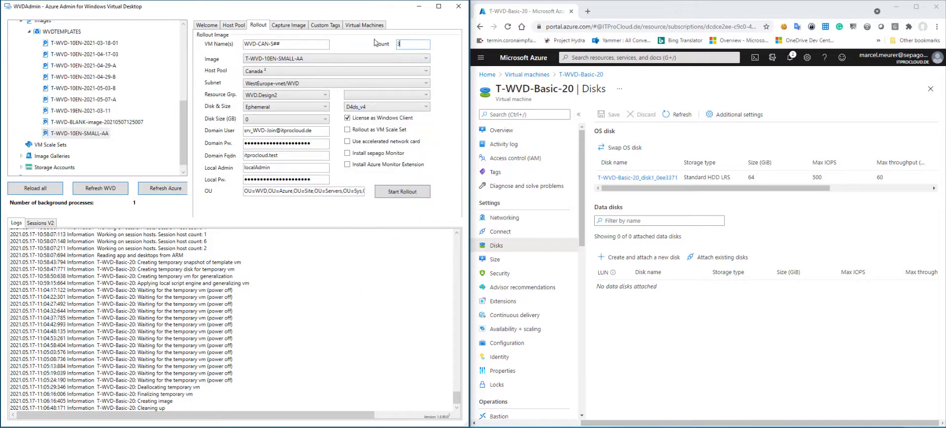
{"action": "left_click", "coordinate": [404, 196]}
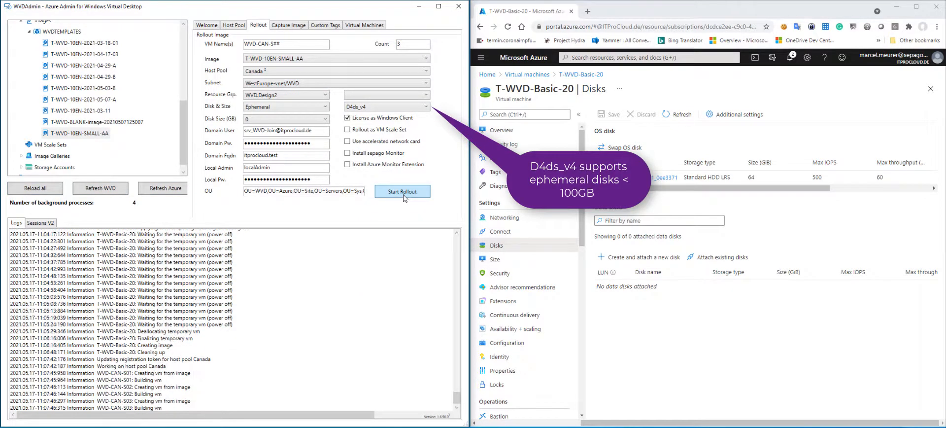
Step: Open Project Hydra in a new browser tab and show the Design host pool
{"action": "left_click", "coordinate": [587, 11]}
{"action": "left_click", "coordinate": [572, 43]}
{"action": "left_click_drag", "start_coordinate": [590, 25], "coordinate": [540, 28]}
{"action": "type", "text": "hyd"}
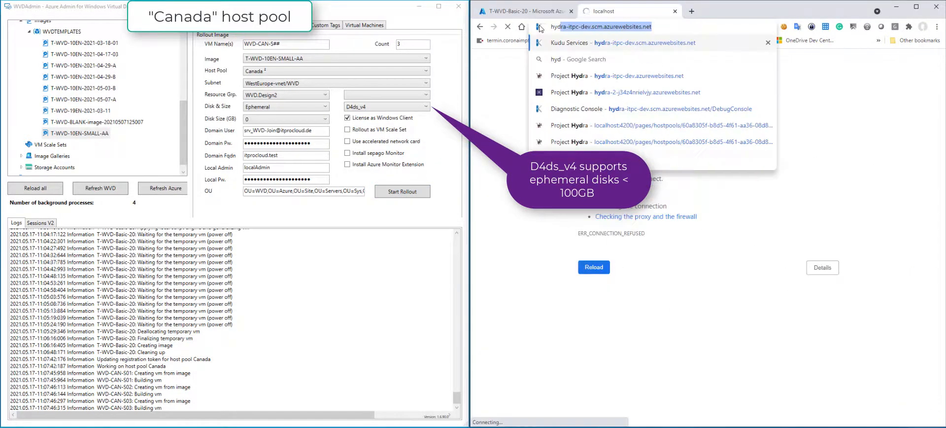
{"action": "left_click", "coordinate": [571, 75]}
{"action": "left_click", "coordinate": [741, 148]}
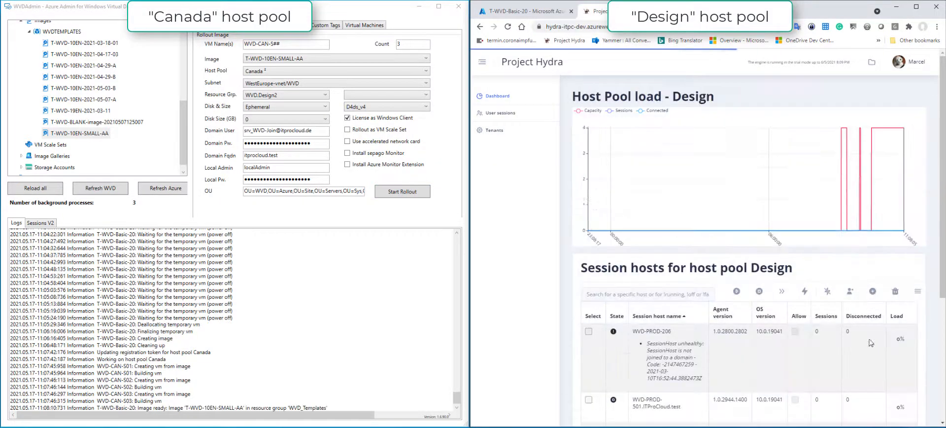
Step: Deallocate the running session host WVD-PROD-Y002 in the Design host pool
{"action": "scroll", "coordinate": [870, 343], "scroll_direction": "down", "scroll_amount": 4}
{"action": "left_click", "coordinate": [589, 349]}
{"action": "left_click", "coordinate": [759, 121]}
{"action": "left_click", "coordinate": [768, 251]}
Step: Open the Design host pool's configuration and choose T-WVD-10EN-SMALL-AA as the image for new session host rollouts
{"action": "left_click", "coordinate": [917, 120]}
{"action": "left_click", "coordinate": [909, 142]}
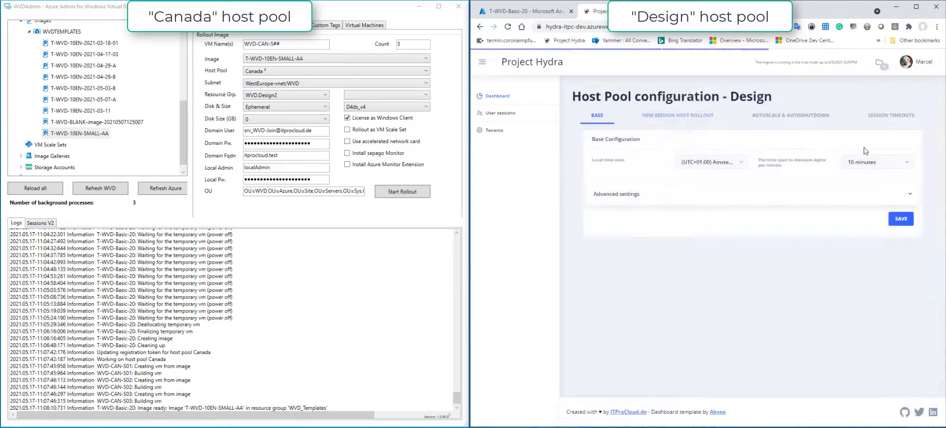
{"action": "left_click", "coordinate": [677, 115]}
{"action": "left_click", "coordinate": [899, 209]}
{"action": "scroll", "coordinate": [904, 296], "scroll_direction": "up", "scroll_amount": 3}
{"action": "left_click", "coordinate": [690, 298]}
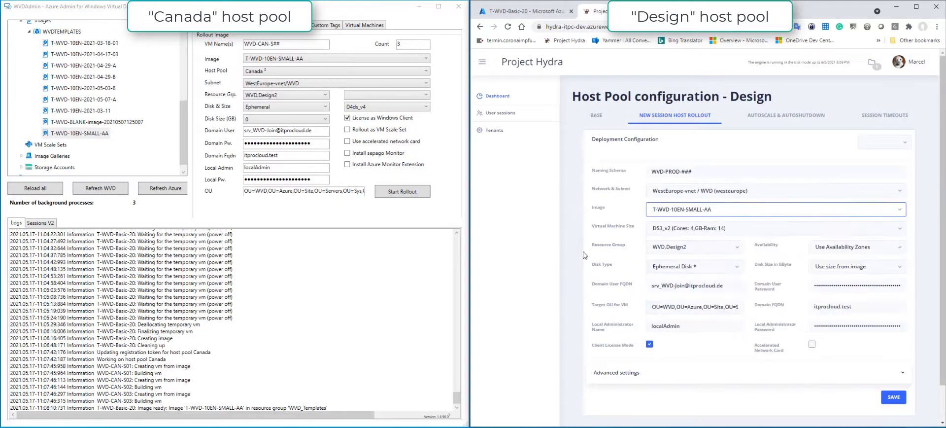
Step: Set the virtual machine size for new session hosts to D4ds_v4 and save the rollout configuration
{"action": "left_click", "coordinate": [900, 228]}
{"action": "scroll", "coordinate": [904, 274], "scroll_direction": "down", "scroll_amount": 3}
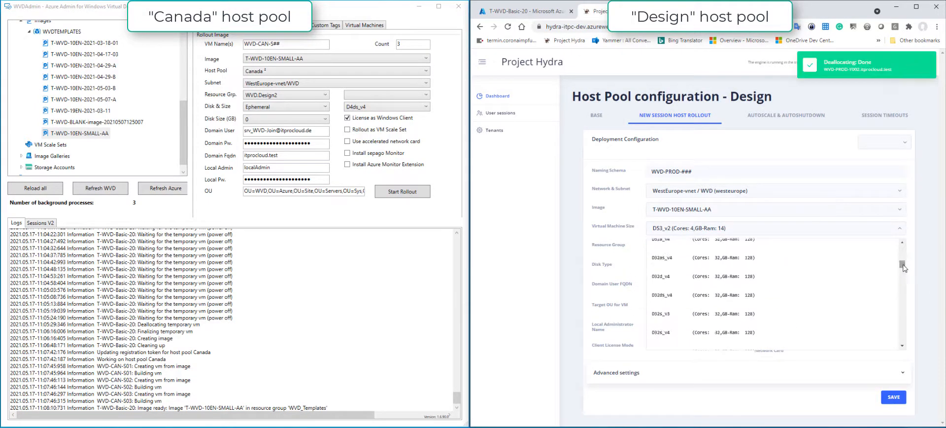
{"action": "scroll", "coordinate": [888, 274], "scroll_direction": "down", "scroll_amount": 6}
{"action": "left_click", "coordinate": [665, 261]}
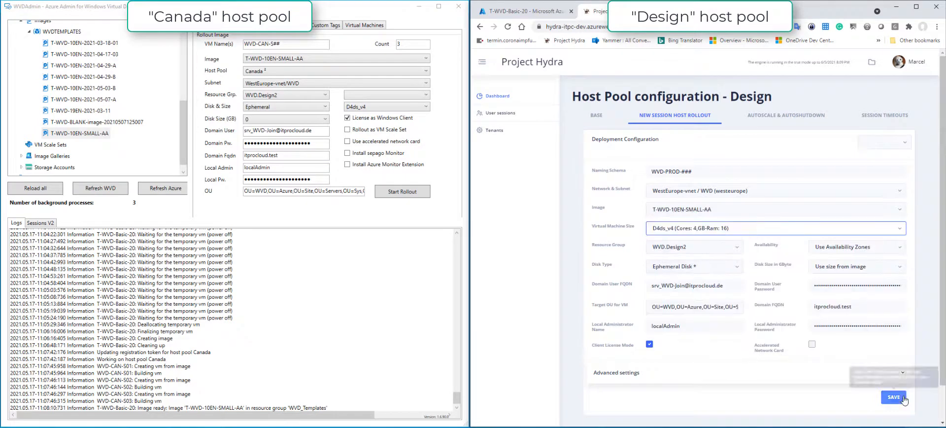
{"action": "left_click", "coordinate": [904, 399]}
Step: Review the Design pool's autoscale schedules and save the autoscale configuration with the 10:00 am to 01:30 pm weekday schedule enabled
{"action": "left_click", "coordinate": [786, 115]}
{"action": "scroll", "coordinate": [748, 293], "scroll_direction": "down", "scroll_amount": 1}
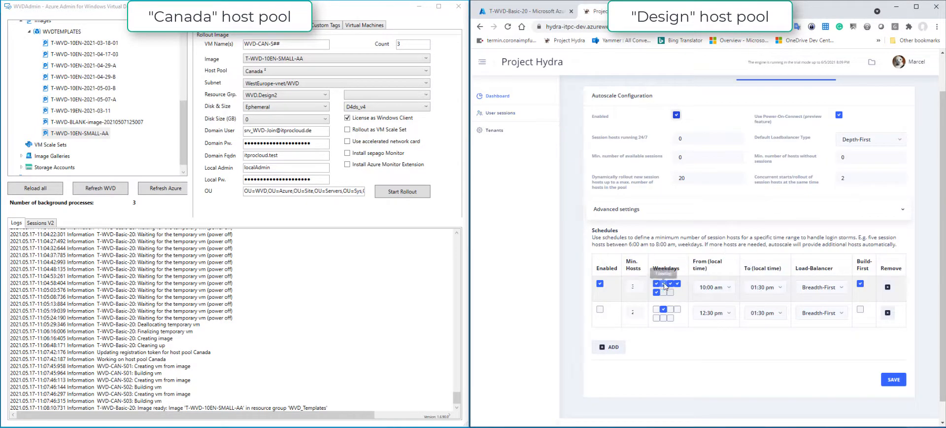
{"action": "left_click", "coordinate": [482, 62]}
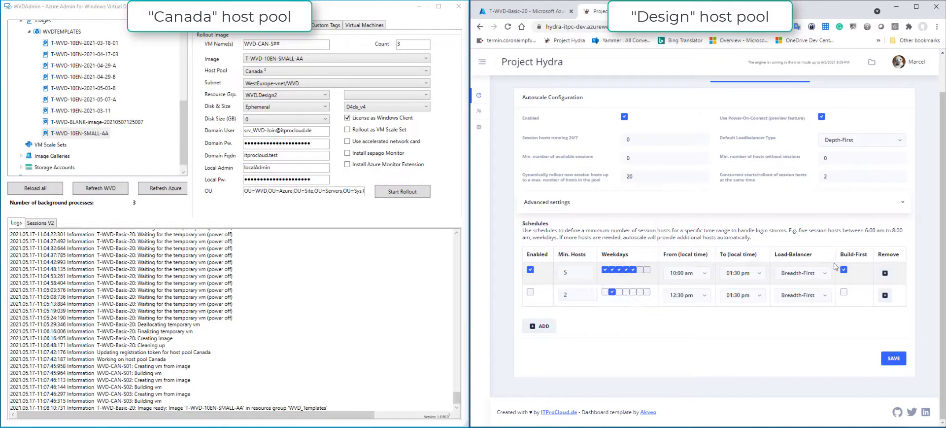
{"action": "left_click", "coordinate": [893, 358]}
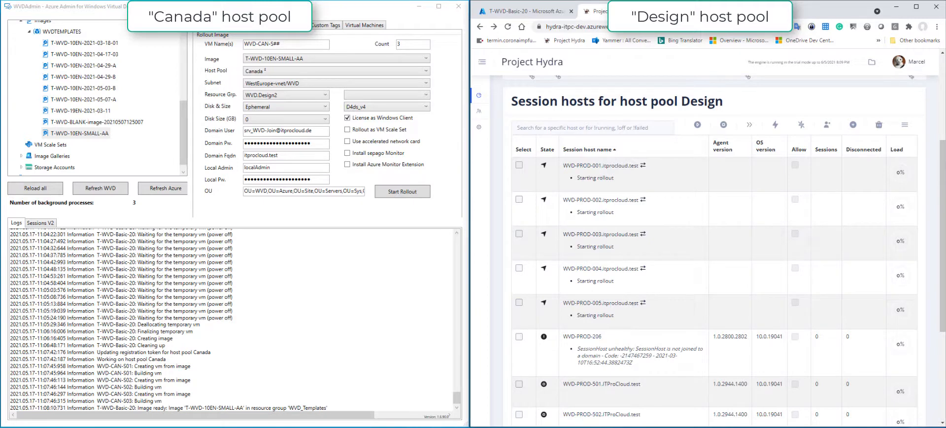
Step: Open the WVD-CAN-S01 virtual machine in the Azure portal and examine its size, ephemeral OS disk and disk size
{"action": "left_click", "coordinate": [527, 12]}
{"action": "left_click", "coordinate": [528, 74]}
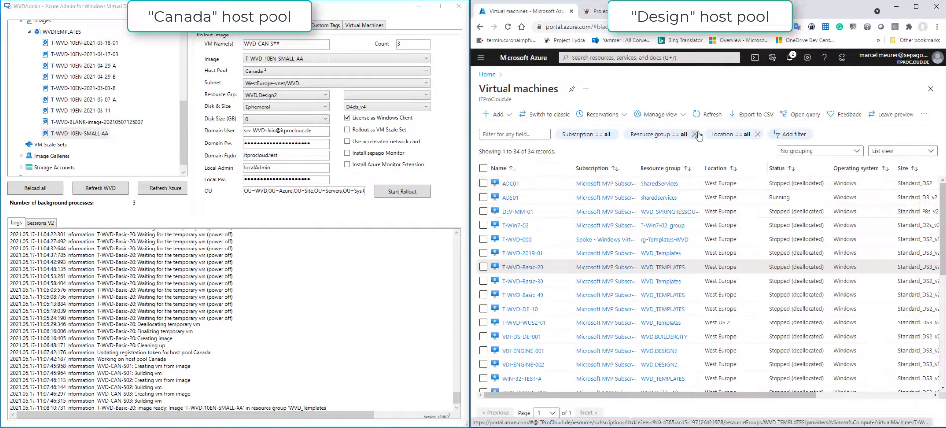
{"action": "scroll", "coordinate": [783, 316], "scroll_direction": "down", "scroll_amount": 4}
{"action": "left_click", "coordinate": [524, 247]}
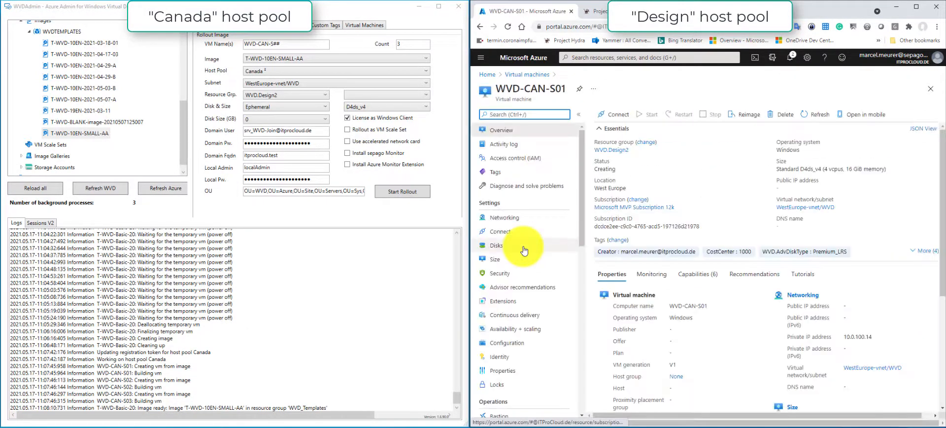
{"action": "scroll", "coordinate": [768, 316], "scroll_direction": "down", "scroll_amount": 2}
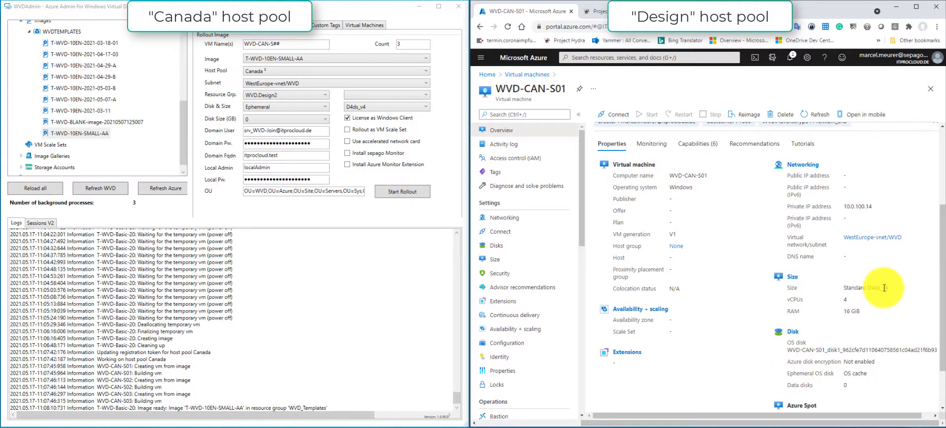
{"action": "left_click", "coordinate": [524, 248]}
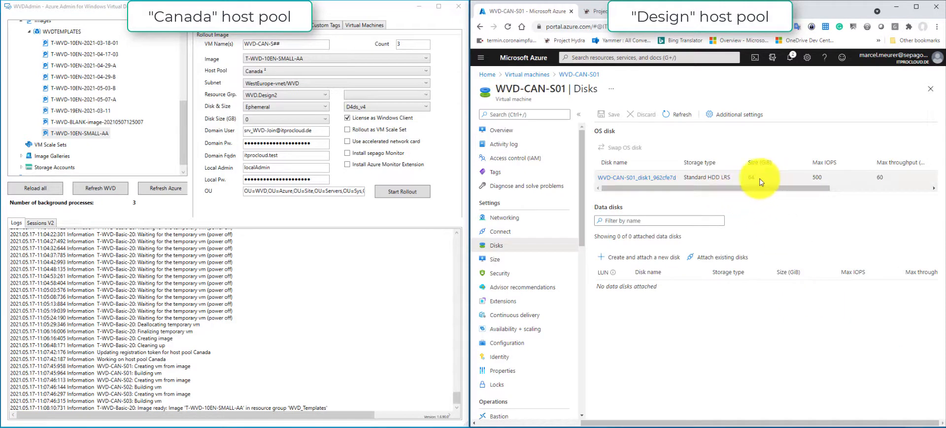
{"action": "left_click", "coordinate": [524, 130]}
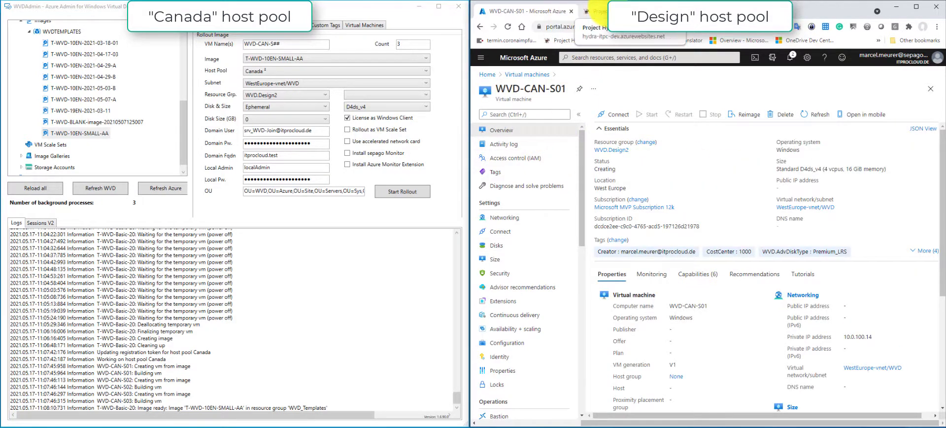
Step: Check the Design pool's rollout status in Project Hydra, and open the Canada host pool in WVDAdmin
{"action": "left_click", "coordinate": [593, 11]}
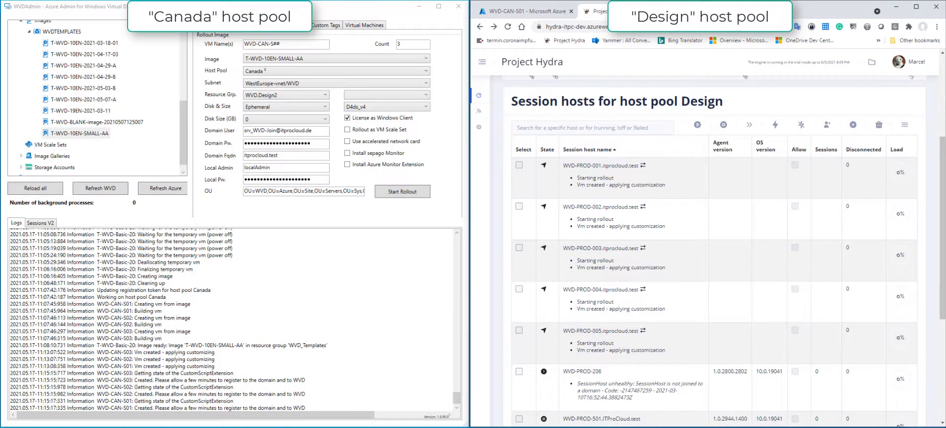
{"action": "left_click", "coordinate": [29, 31]}
{"action": "scroll", "coordinate": [29, 148], "scroll_direction": "down", "scroll_amount": 1}
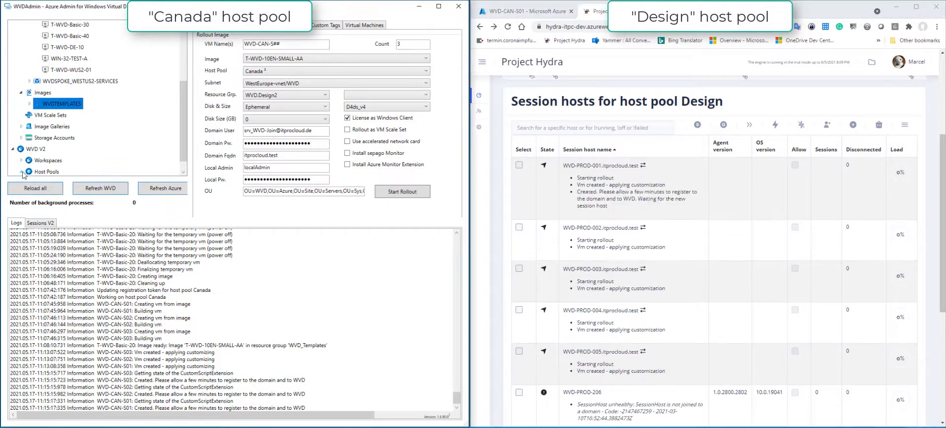
{"action": "left_click", "coordinate": [21, 172]}
{"action": "double_click", "coordinate": [58, 160]}
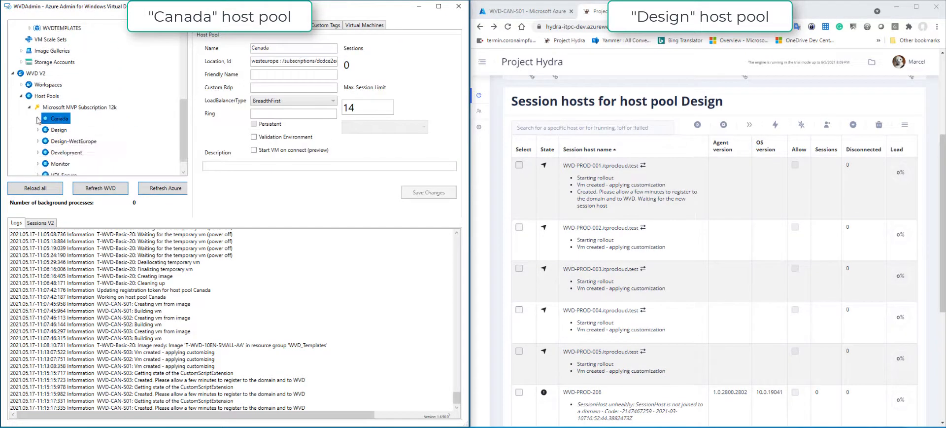
Step: Examine the session hosts of the Canada and Design host pools and their availability
{"action": "left_click", "coordinate": [63, 130]}
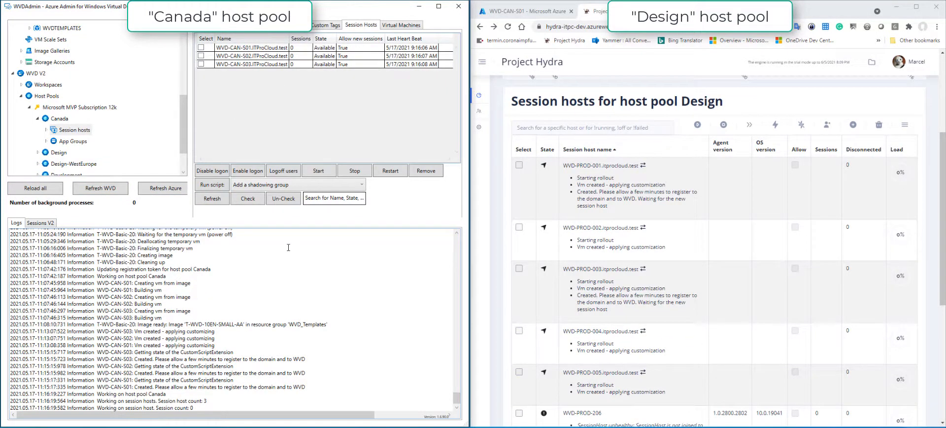
{"action": "scroll", "coordinate": [934, 239], "scroll_direction": "up", "scroll_amount": 3}
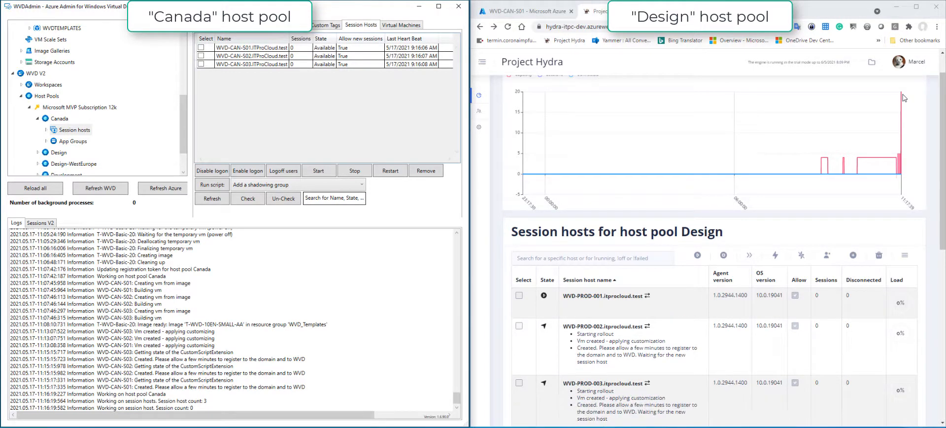
{"action": "left_click", "coordinate": [59, 153]}
{"action": "left_click", "coordinate": [74, 142]}
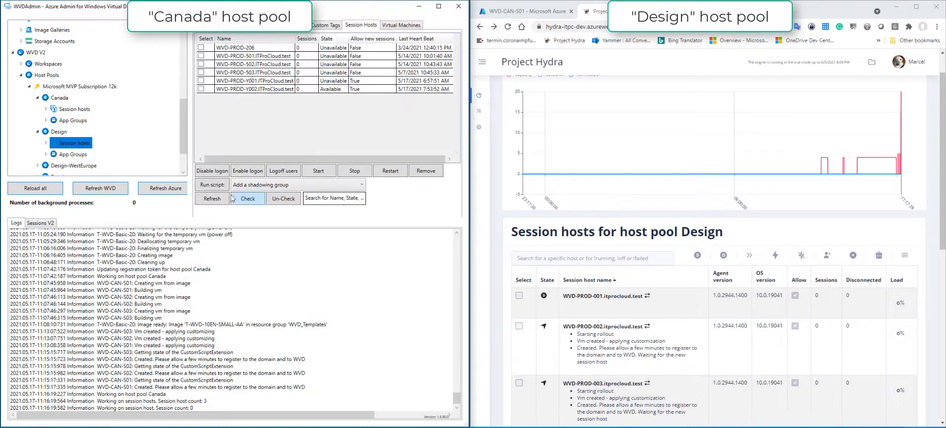
{"action": "left_click_drag", "start_coordinate": [265, 56], "coordinate": [388, 80]}
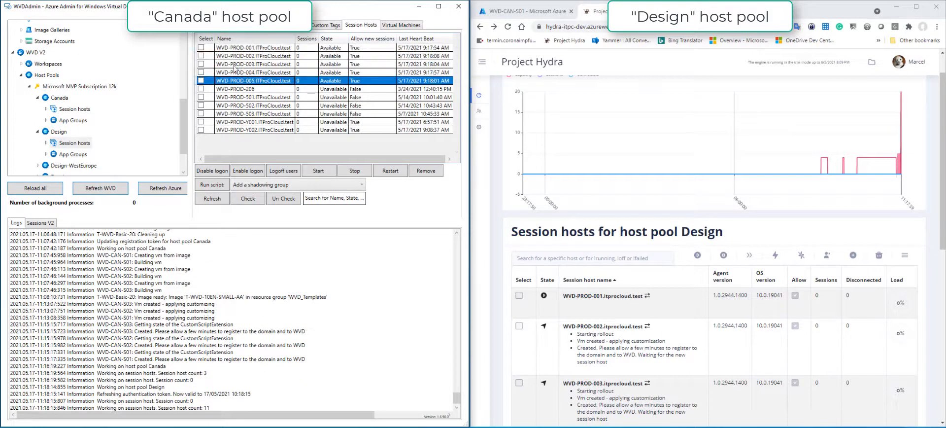
Step: Remove session host WVD-PROD-001 from the Design host pool and delete its Azure VM at the same time
{"action": "left_click", "coordinate": [202, 48]}
{"action": "left_click", "coordinate": [426, 170]}
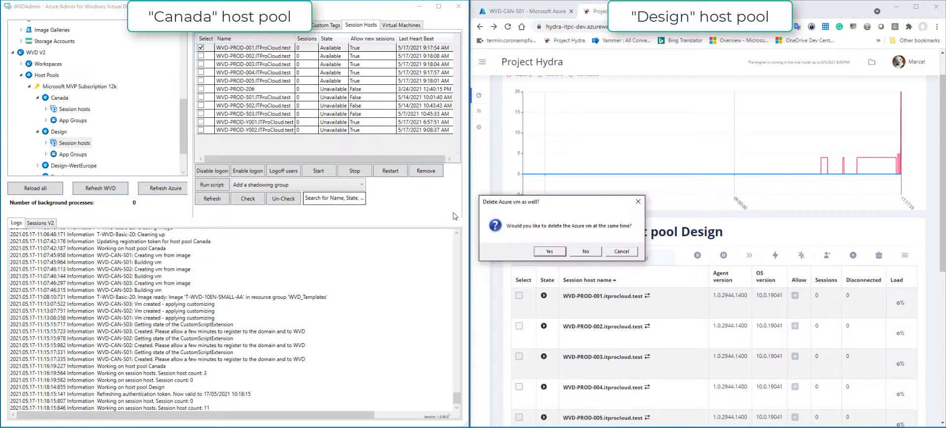
{"action": "left_click", "coordinate": [554, 250]}
{"action": "scroll", "coordinate": [501, 309], "scroll_direction": "down", "scroll_amount": 1}
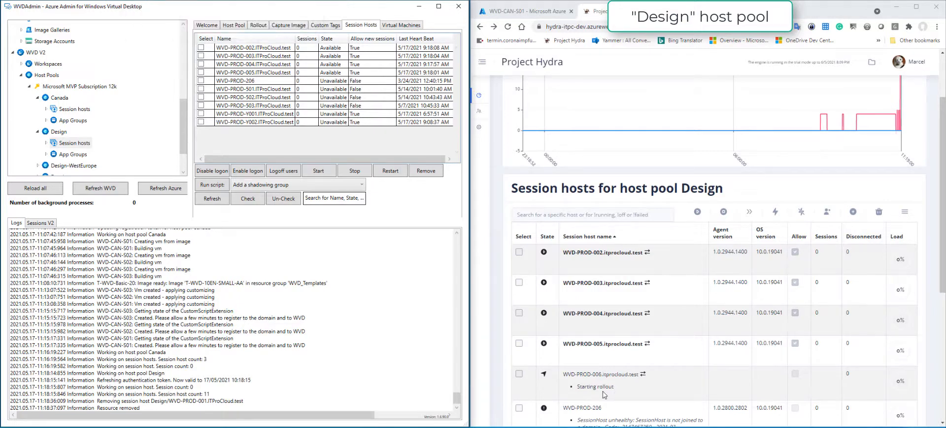
Step: Load aka.ms/wvdarmweb in a new browser tab and sign in to the Remote Desktop web client with the account password
{"action": "key", "text": "ctrl+t"}
{"action": "type", "text": "aka."}
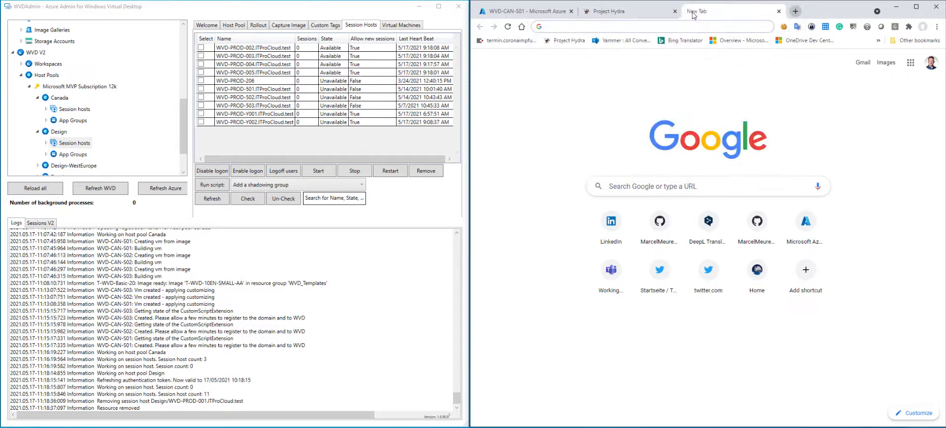
{"action": "type", "text": "ms/wvdarmweb"}
{"action": "key", "text": "Return"}
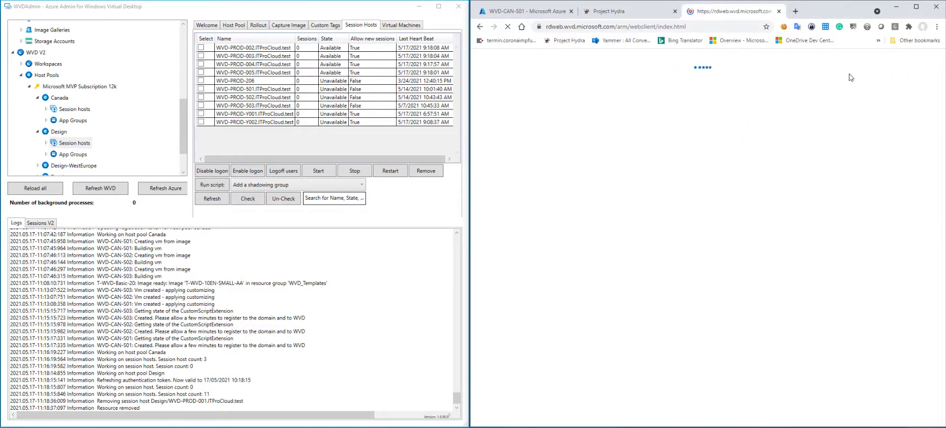
{"action": "left_click", "coordinate": [692, 230]}
{"action": "type", "text": "••••••••••••••"}
{"action": "key", "text": "Return"}
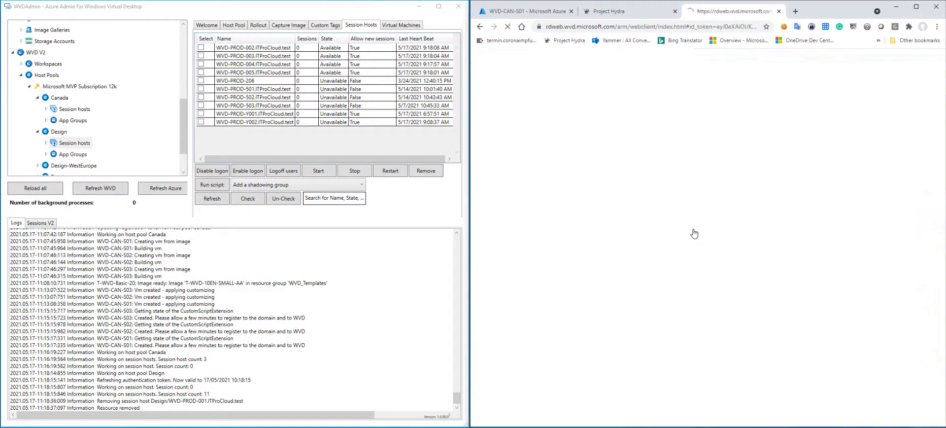
Step: Launch the Canada desktop from the WestEU workspace and sign in with the account username and password
{"action": "scroll", "coordinate": [671, 296], "scroll_direction": "down", "scroll_amount": 1}
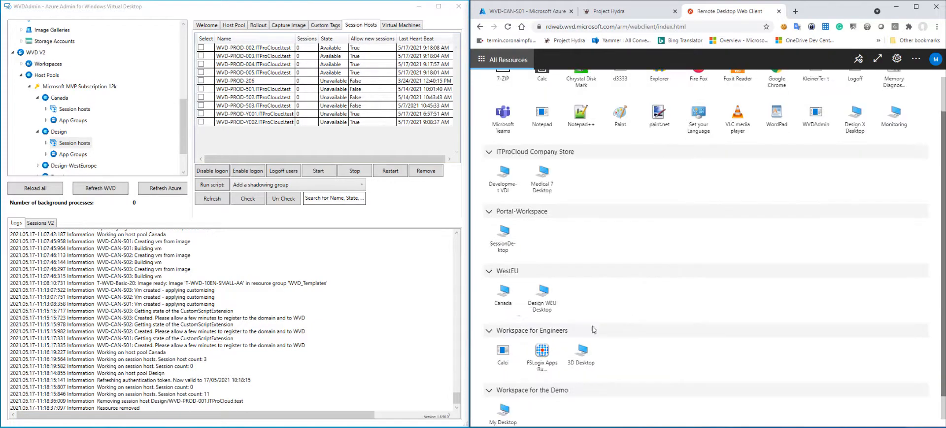
{"action": "left_click", "coordinate": [505, 309]}
{"action": "left_click", "coordinate": [766, 294]}
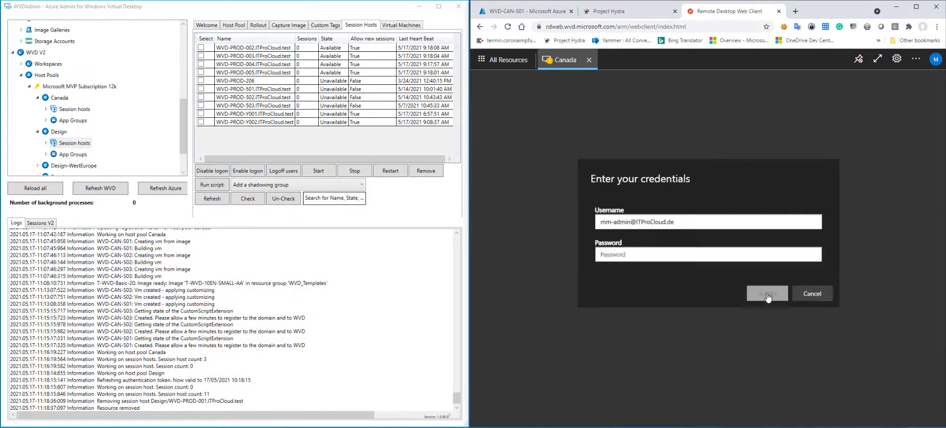
{"action": "left_click", "coordinate": [767, 294]}
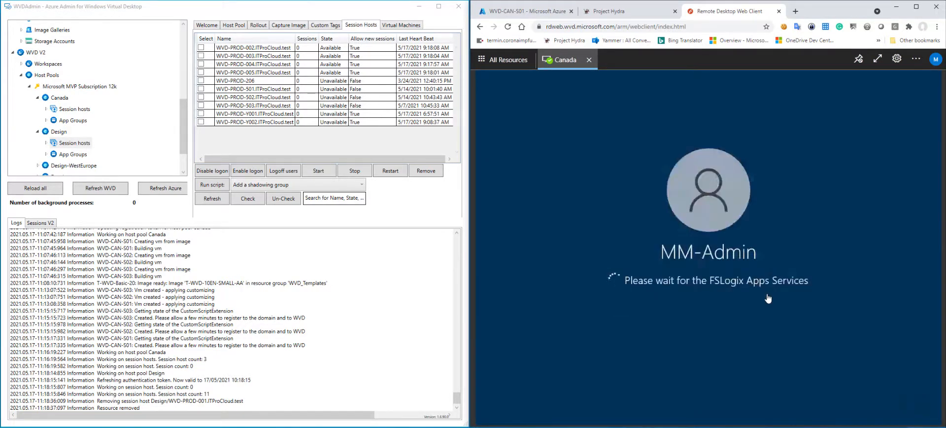
Step: Show the user sessions in WVDAdmin and refresh the Canada pool's session hosts to check the active session
{"action": "left_click", "coordinate": [40, 223]}
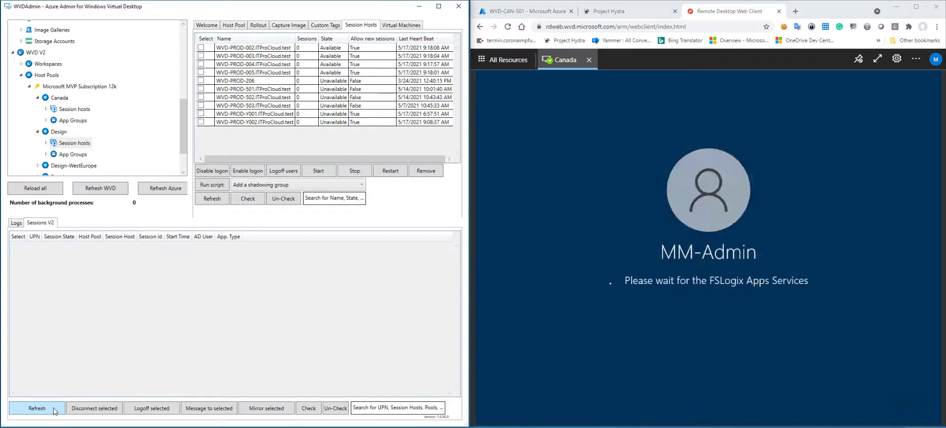
{"action": "left_click", "coordinate": [65, 108]}
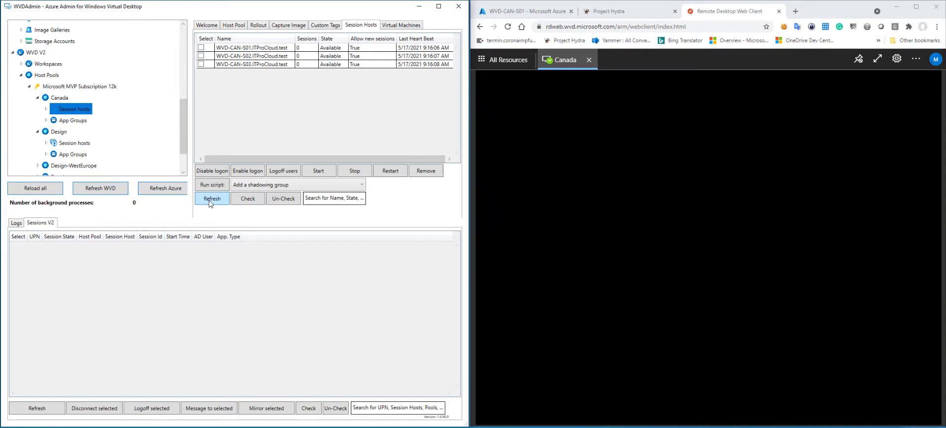
{"action": "left_click", "coordinate": [209, 200]}
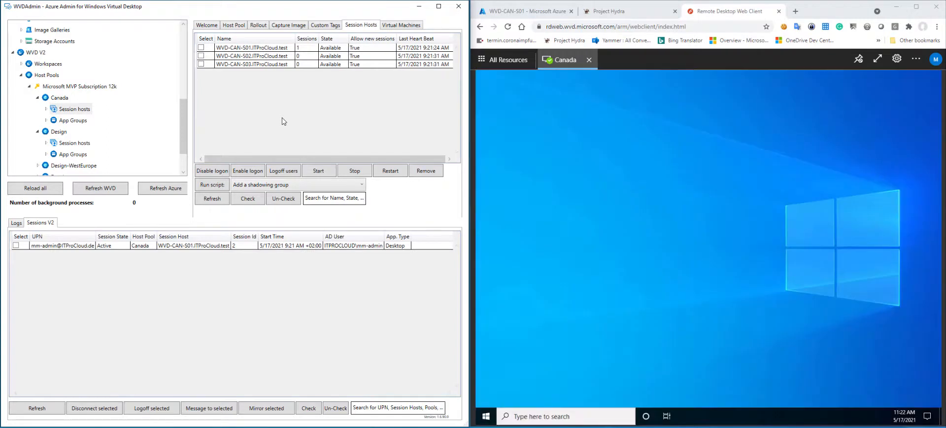
Step: Open Disk Management in the Canada remote desktop and examine the Windows (C:) volume on Disk 0
{"action": "left_click", "coordinate": [488, 419]}
{"action": "right_click", "coordinate": [488, 418]}
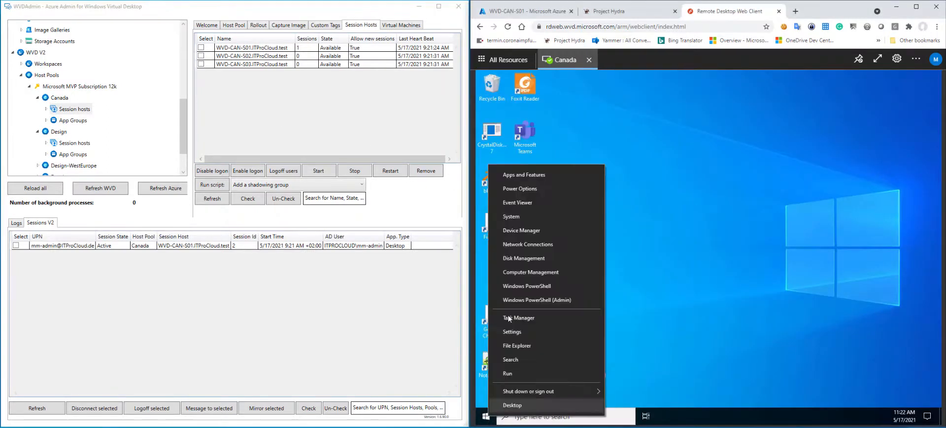
{"action": "left_click", "coordinate": [517, 259]}
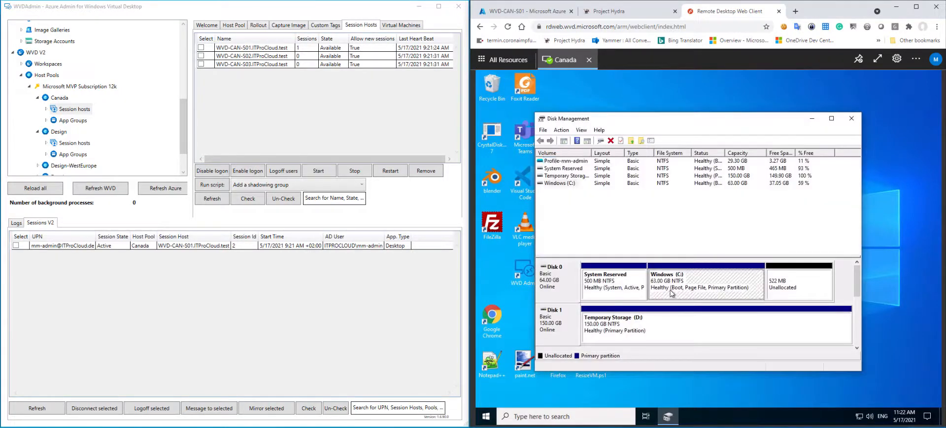
{"action": "left_click", "coordinate": [728, 184]}
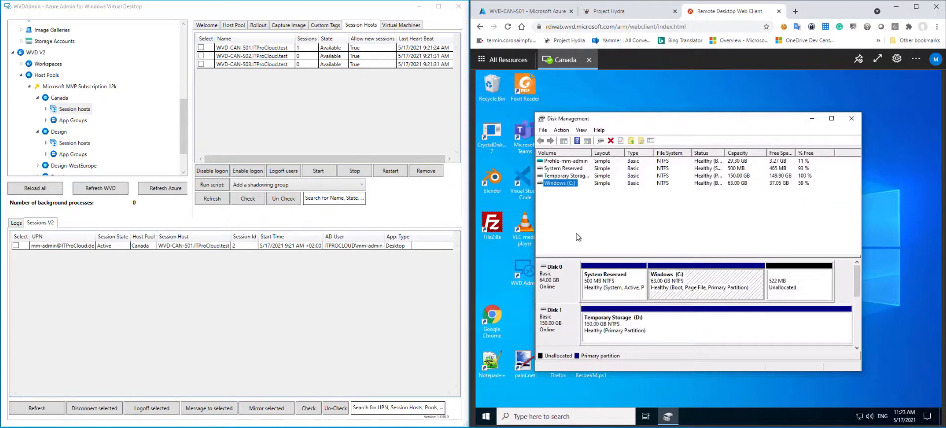